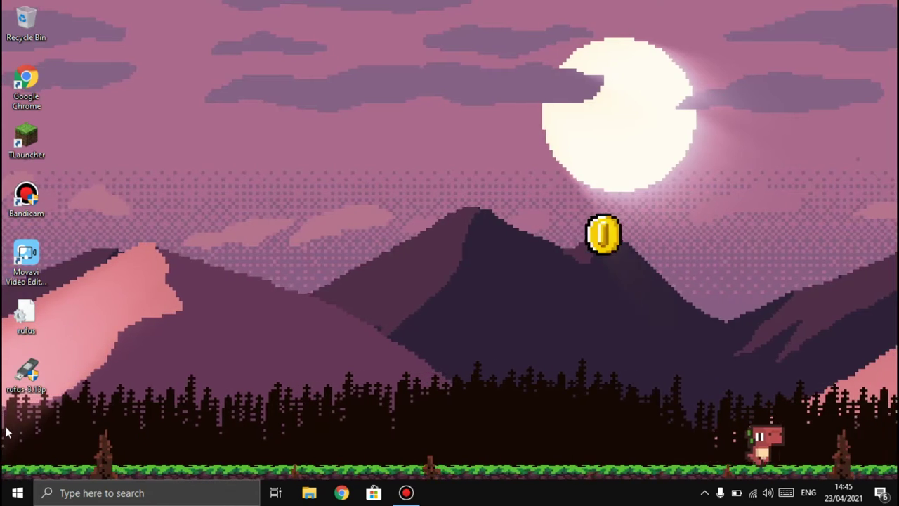
Load the Win10_1809_EnglishInternational_x64 disc image as the boot selection in Rufus
left_click_drag(293, 277, 293, 277)
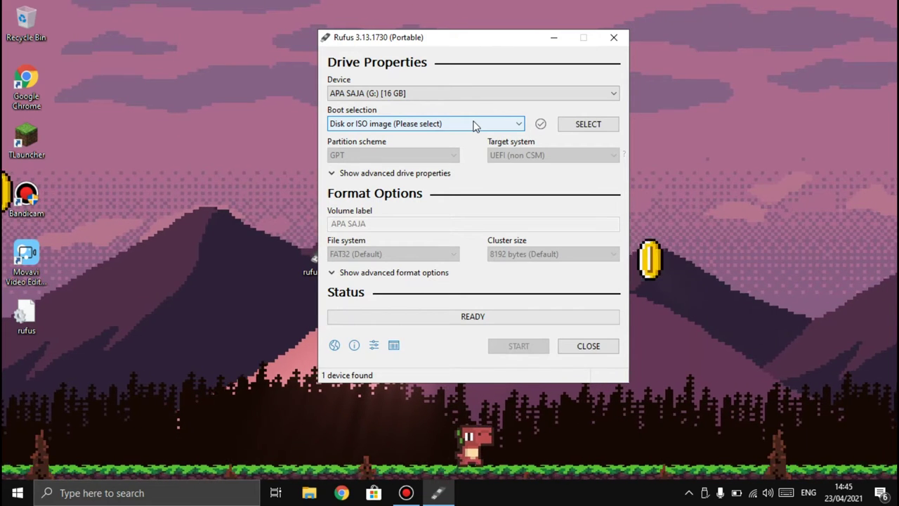
left_click(595, 125)
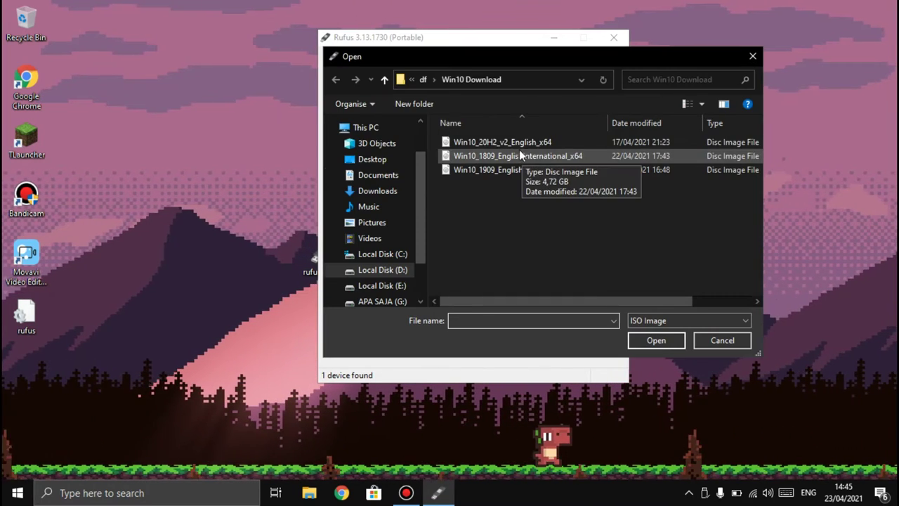
left_click(570, 157)
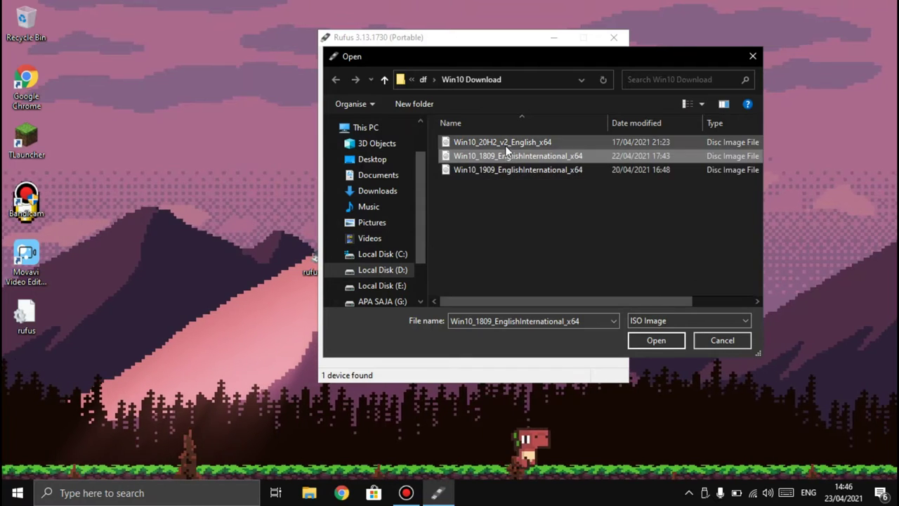
left_click(666, 340)
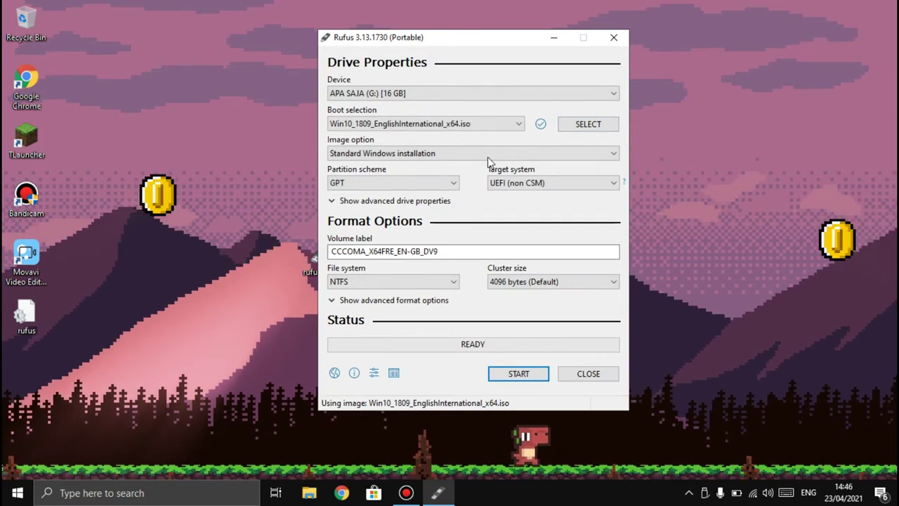
Set the partition scheme to GPT
left_click(412, 184)
left_click(400, 182)
left_click(393, 182)
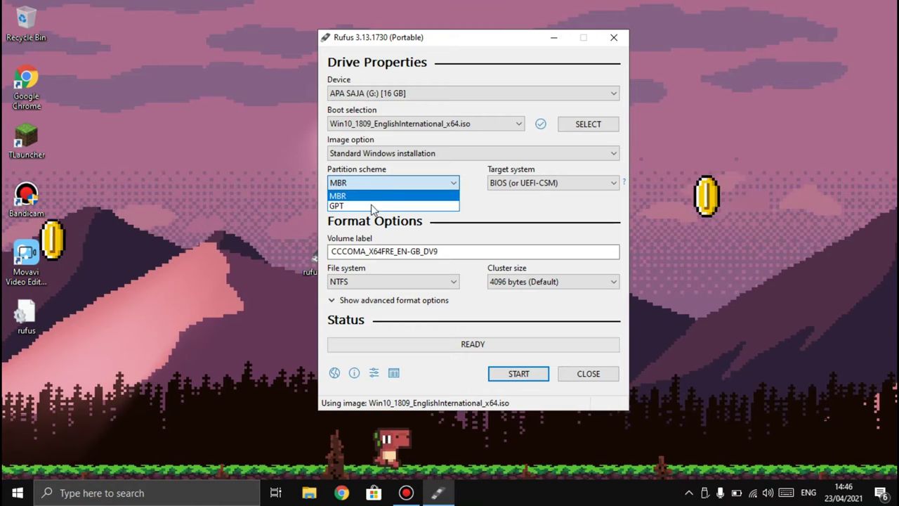
left_click(386, 205)
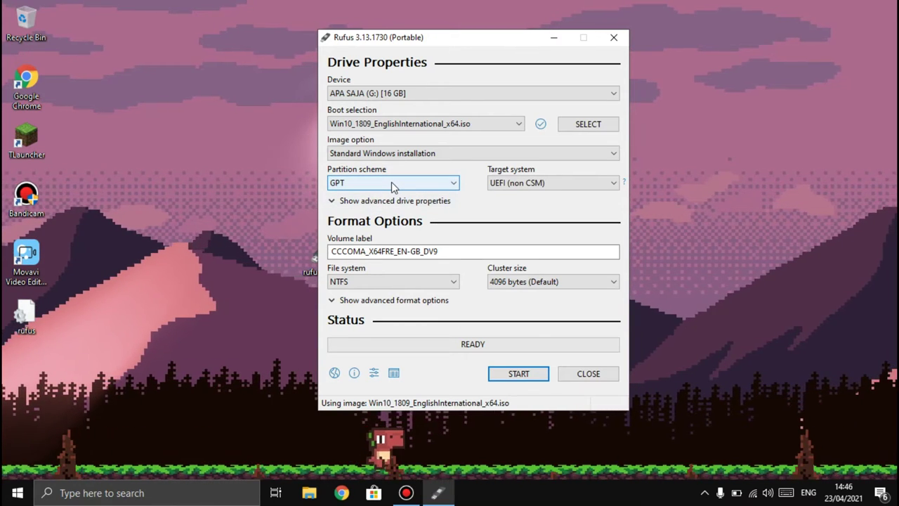
Open Disk Management and check the partition style in the volume properties of Disk 0
right_click(16, 494)
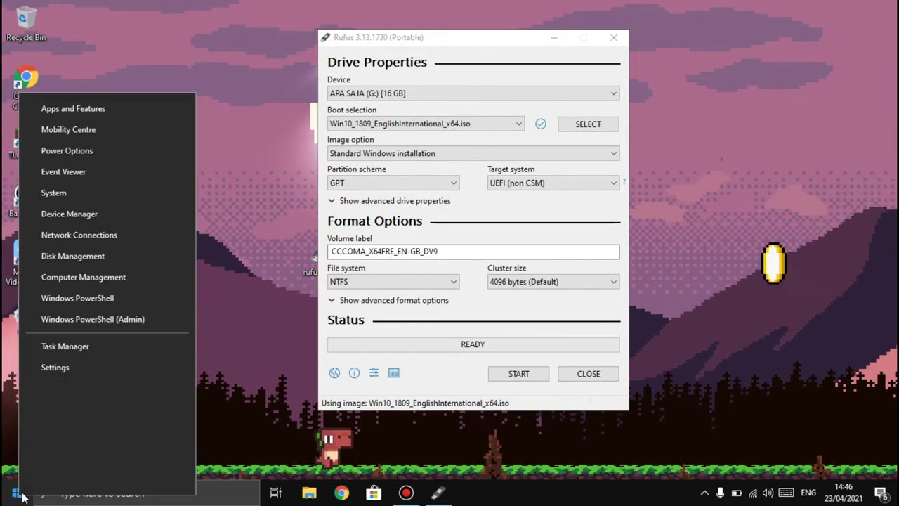
left_click(76, 253)
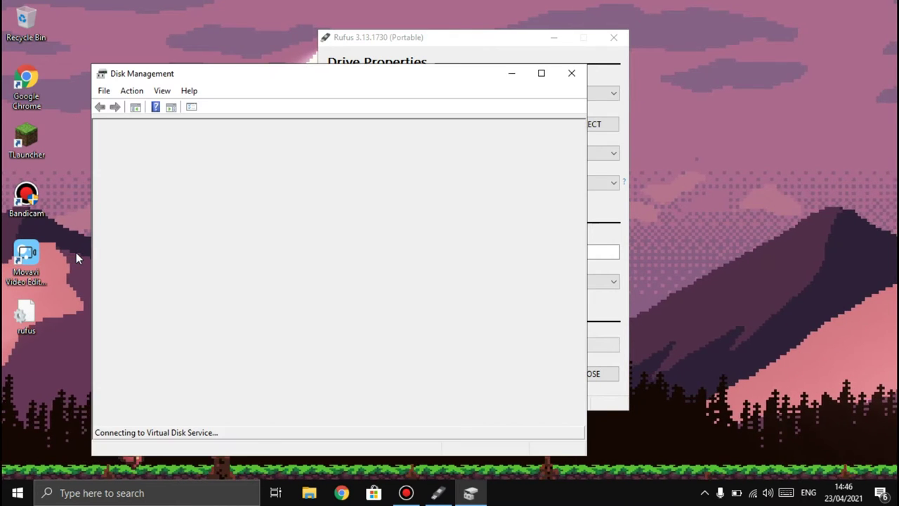
left_click_drag(453, 77, 632, 28)
double_click(671, 28)
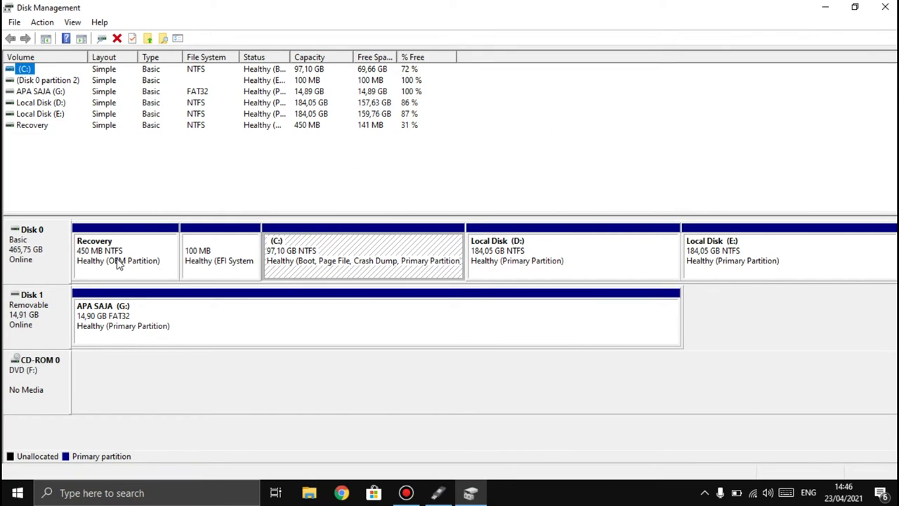
right_click(32, 258)
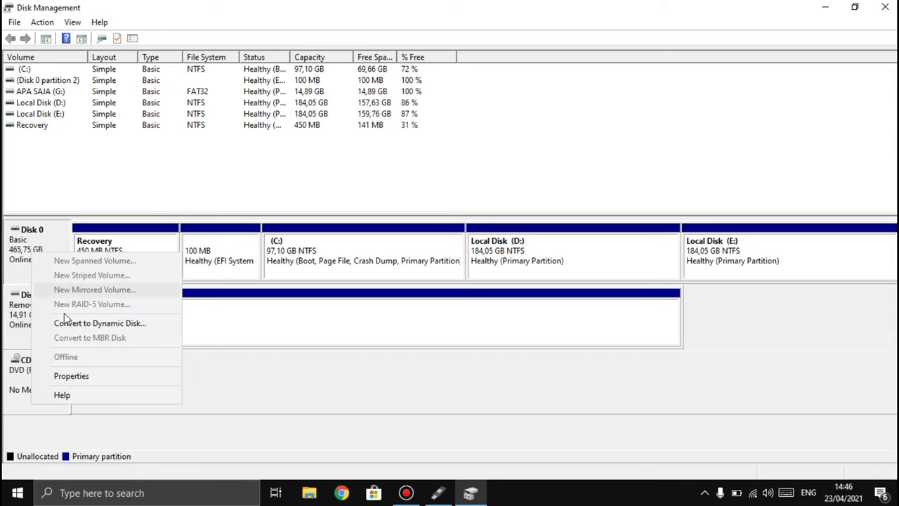
left_click(69, 375)
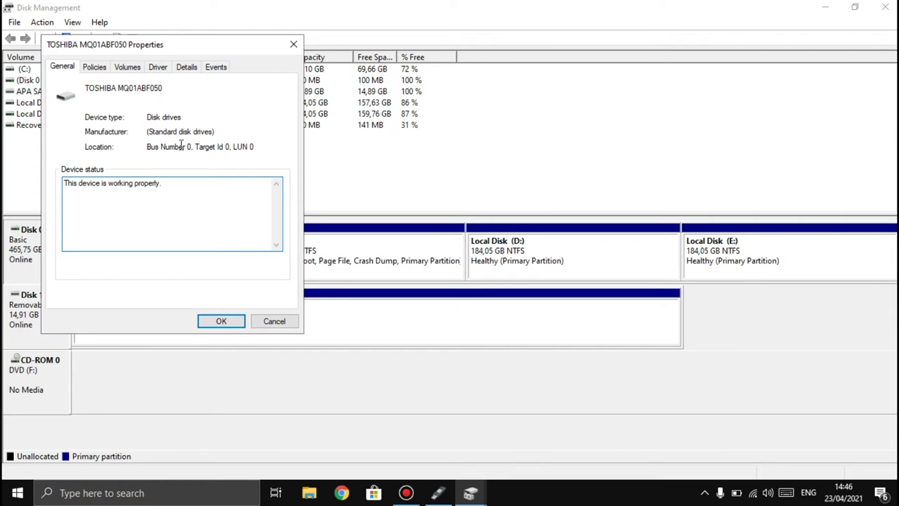
left_click(122, 69)
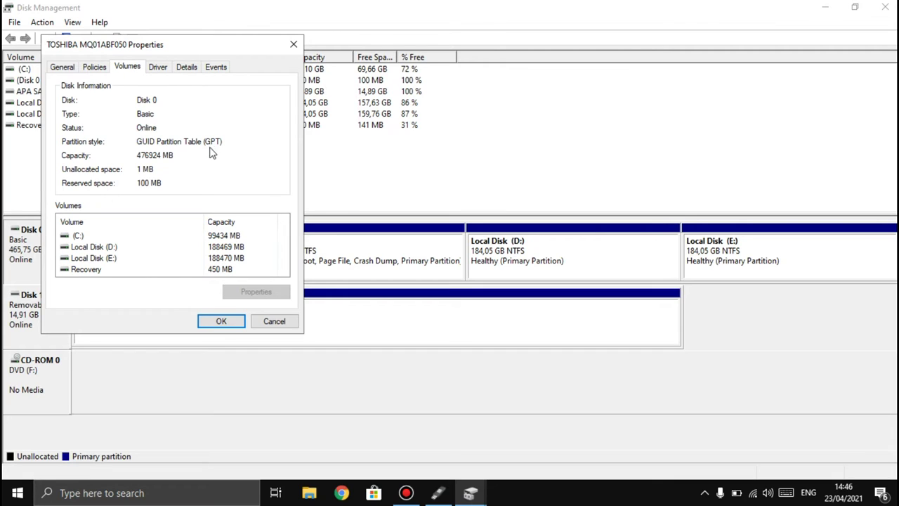
Return to Rufus to compare its partition scheme with Disk 0's partition style, keeping GPT, and close Disk Management
left_click(428, 493)
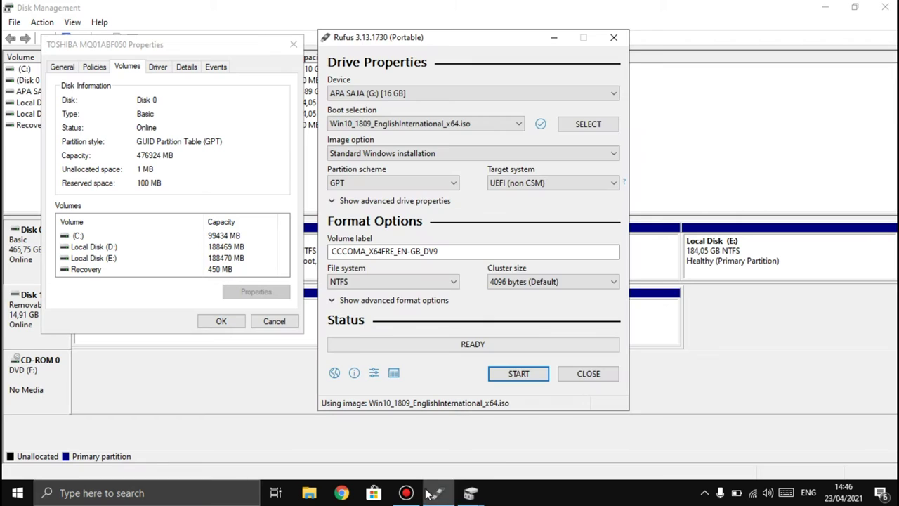
left_click(364, 185)
left_click(364, 187)
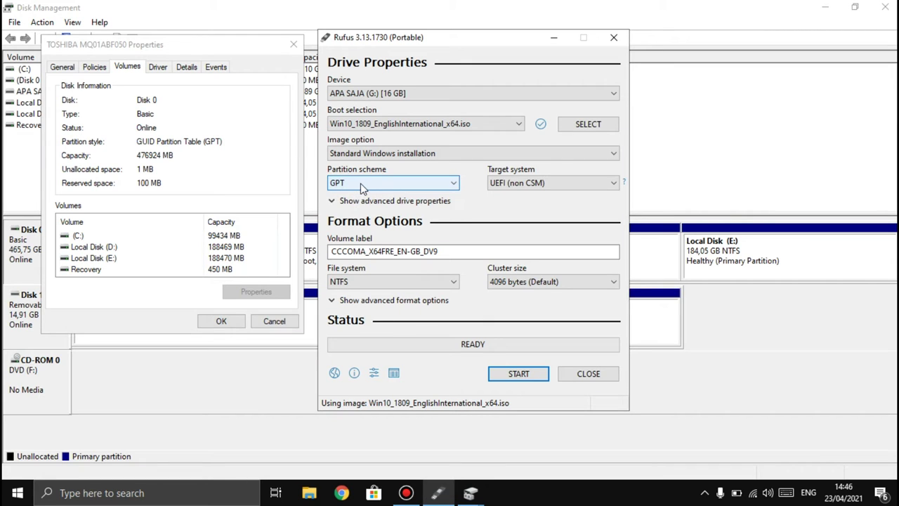
left_click(364, 183)
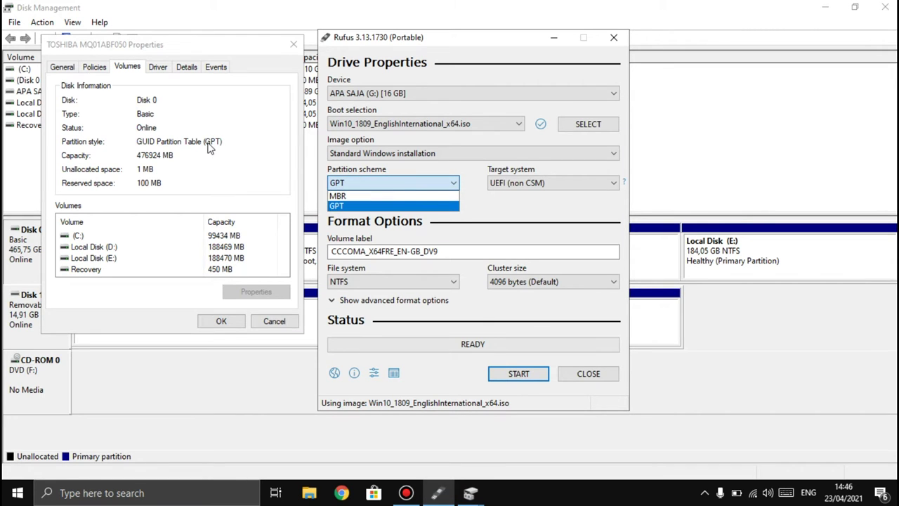
left_click(373, 180)
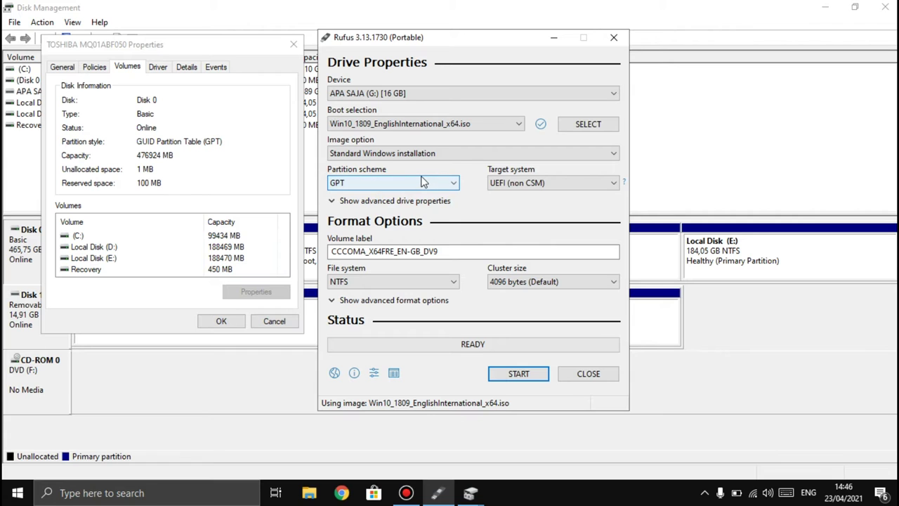
left_click(285, 44)
left_click(885, 7)
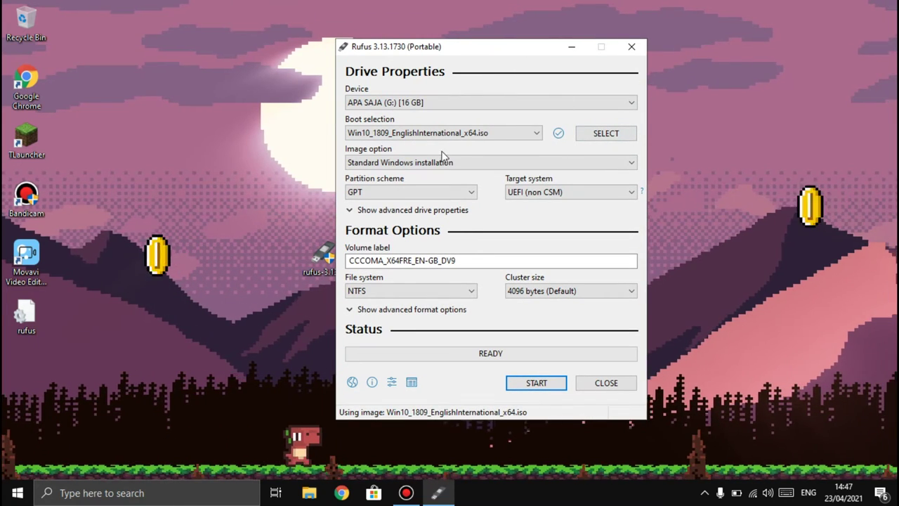
Change the volume label to WINDOWS 10
left_click(514, 260)
double_click(514, 260)
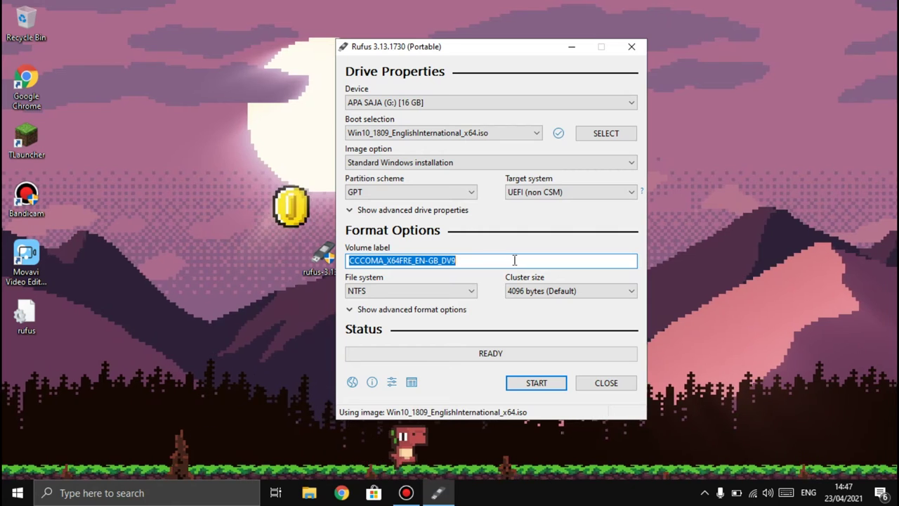
type("W")
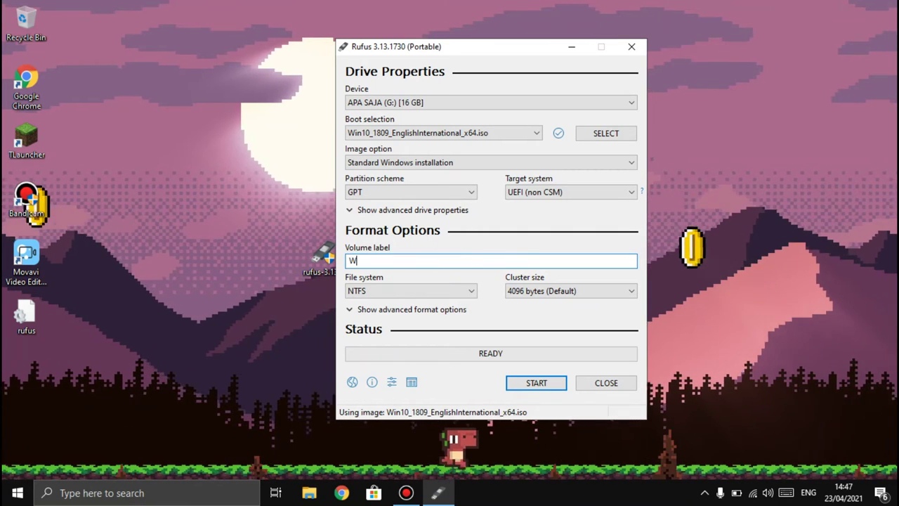
type("INDOWS 10")
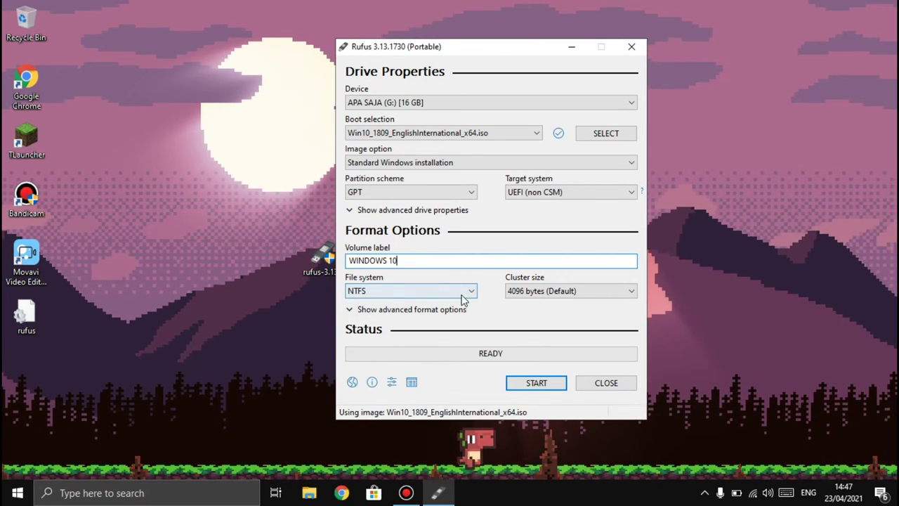
Write the Windows image to the APA SAJA (G:) drive, accepting the loss of its data, and close Rufus once it finishes
left_click_drag(493, 49, 563, 35)
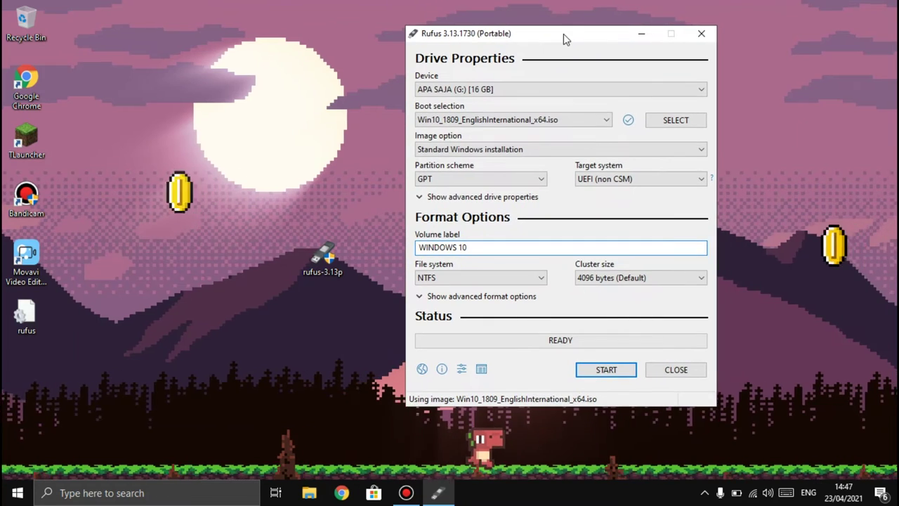
left_click(599, 370)
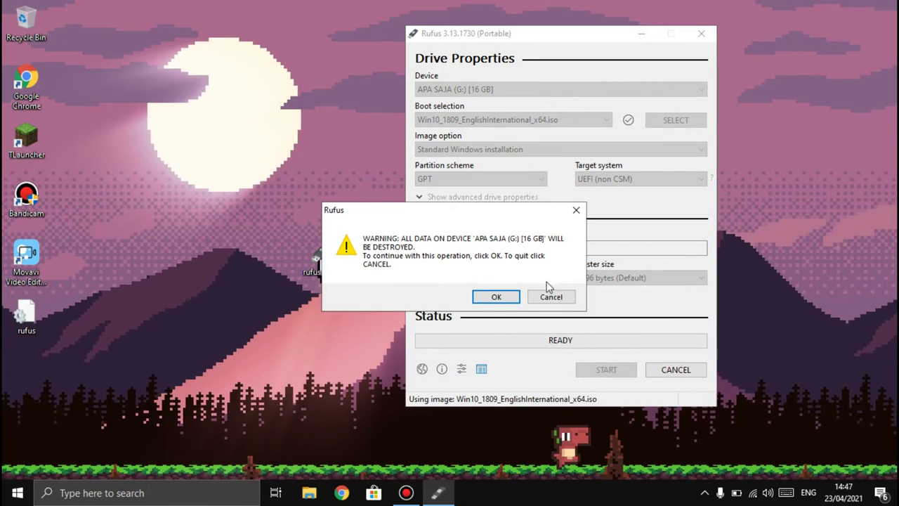
left_click_drag(362, 215, 531, 131)
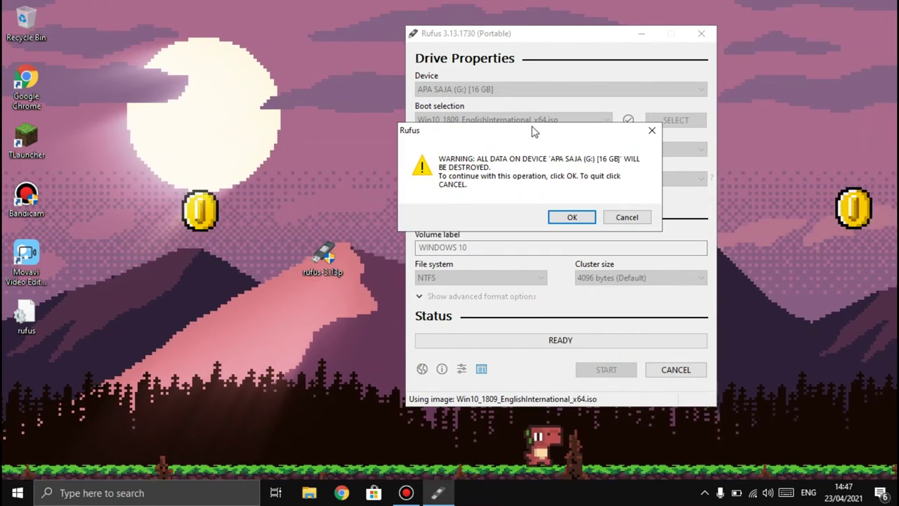
left_click(572, 218)
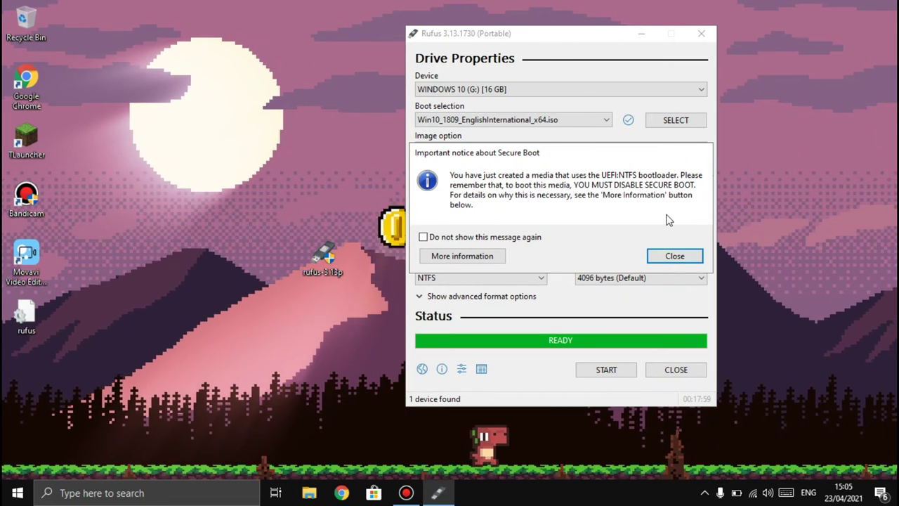
left_click(674, 255)
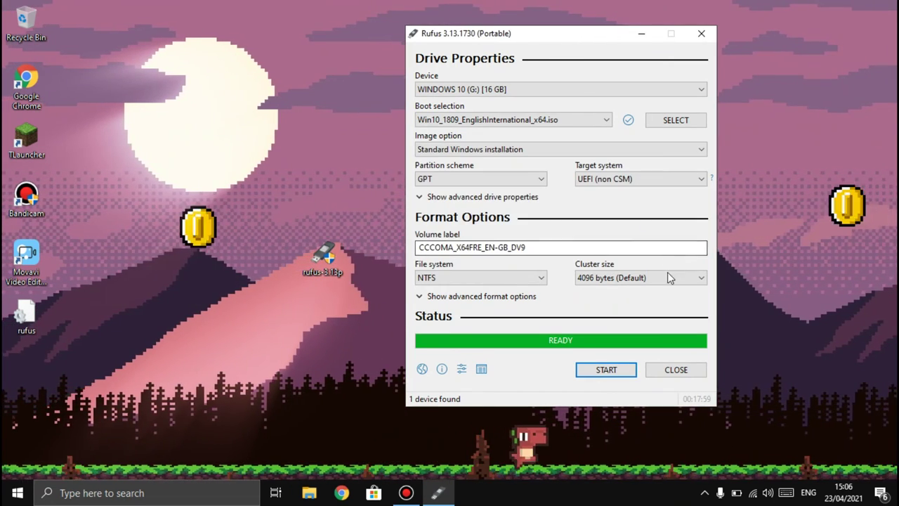
left_click(677, 369)
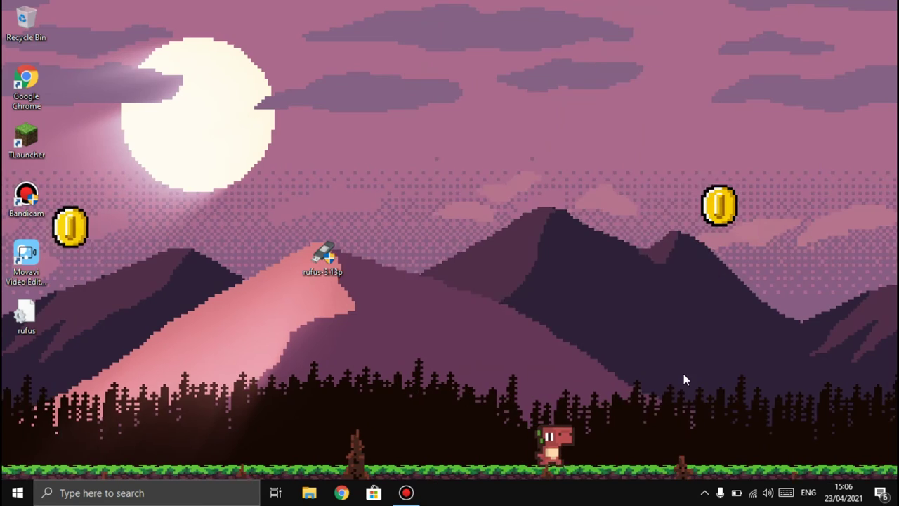
Inspect the files on the WINDOWS 10 (G:) drive in File Explorer and close the window
left_click(309, 492)
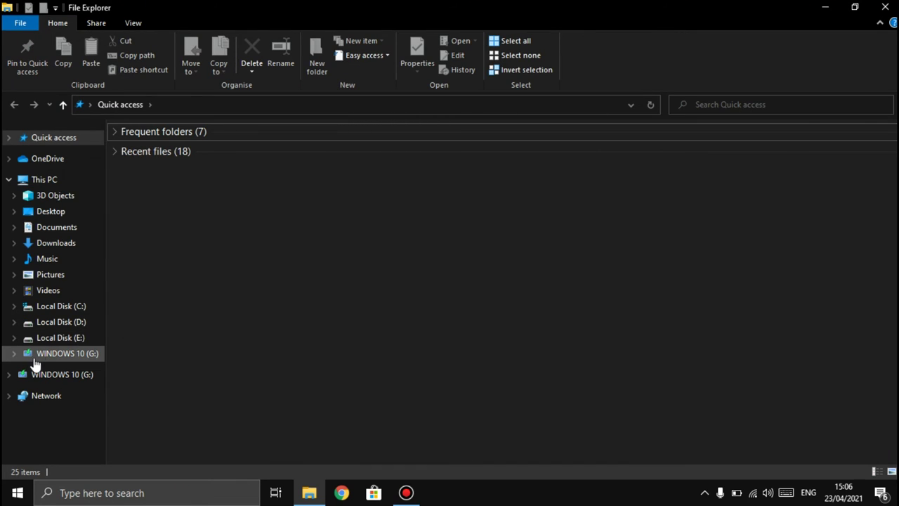
left_click(40, 357)
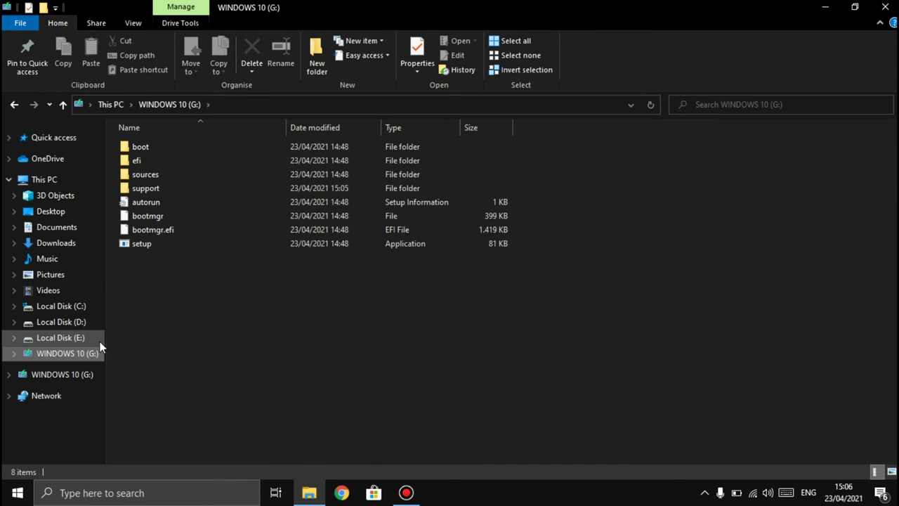
left_click_drag(311, 298, 255, 238)
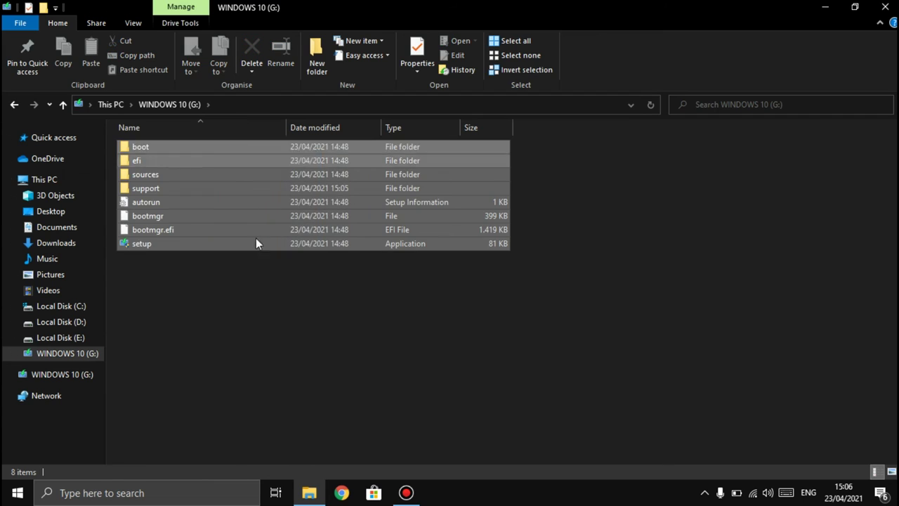
right_click(303, 226)
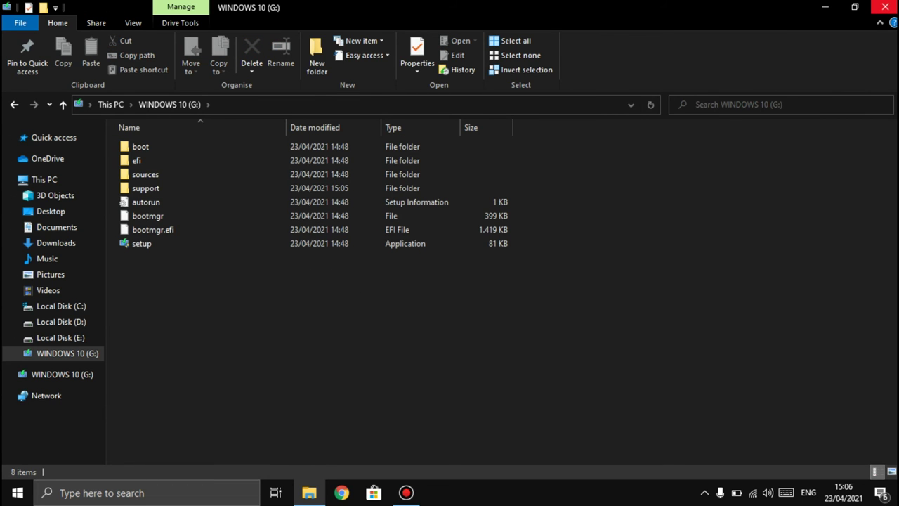
left_click(884, 7)
right_click(747, 44)
left_click(773, 74)
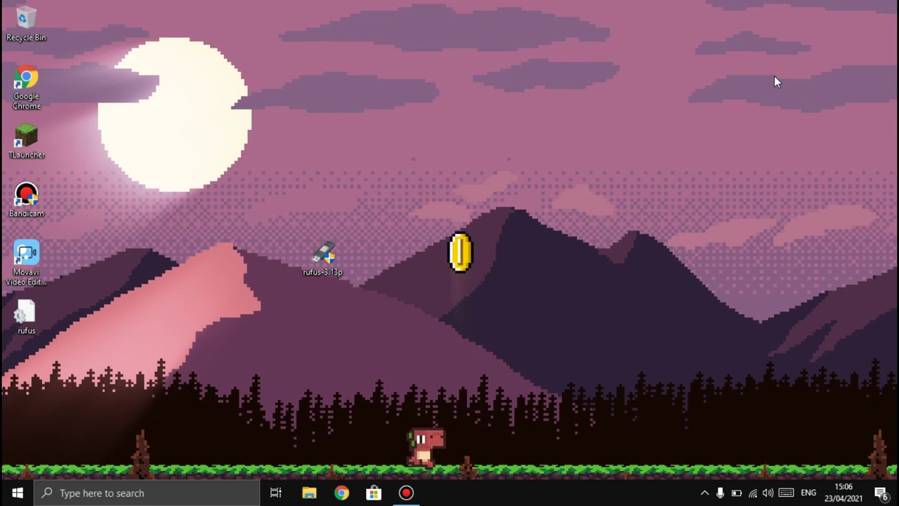